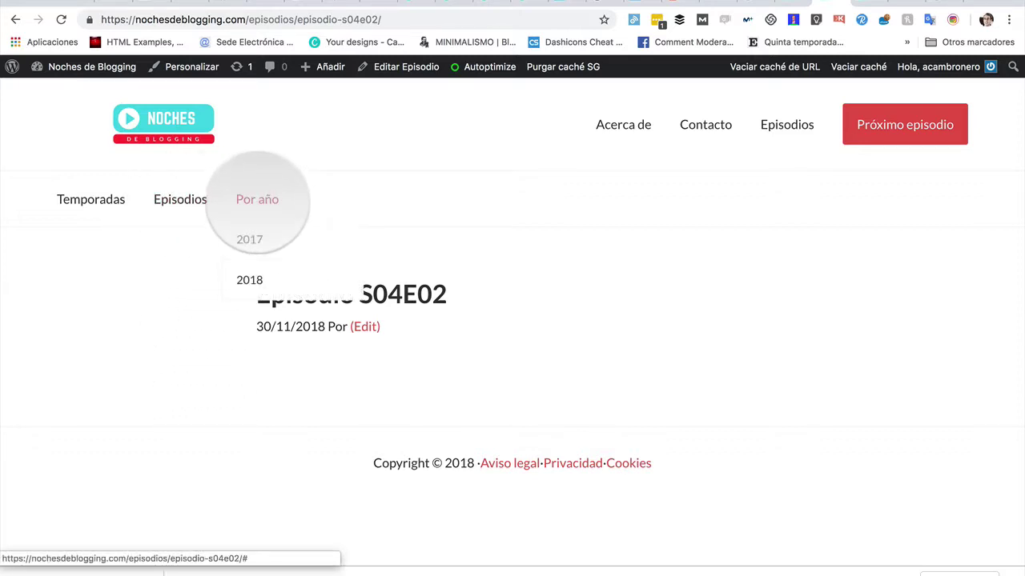
View the site's episode archives for 2017 and 2018 through the Por año filter.
{"action": "left_click", "coordinate": [249, 239]}
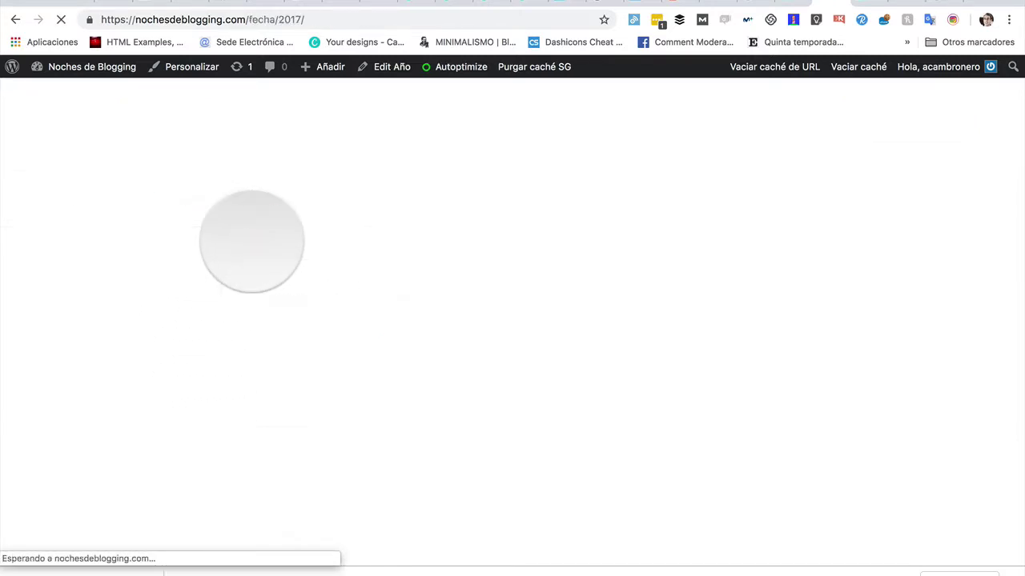
{"action": "scroll", "coordinate": [352, 448], "scroll_direction": "down", "scroll_amount": 3}
{"action": "scroll", "coordinate": [345, 454], "scroll_direction": "up", "scroll_amount": 3}
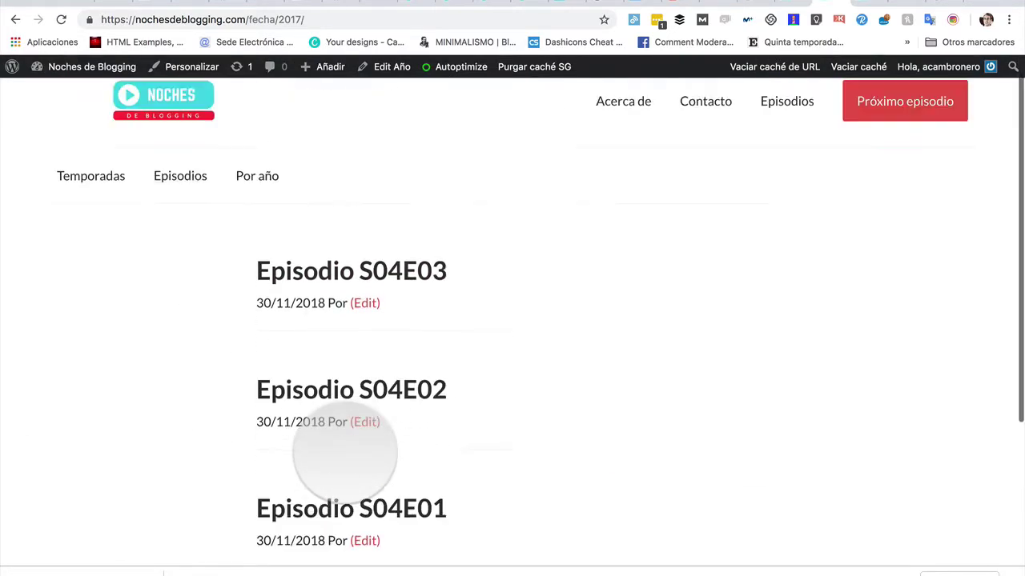
{"action": "mouse_move", "coordinate": [254, 201]}
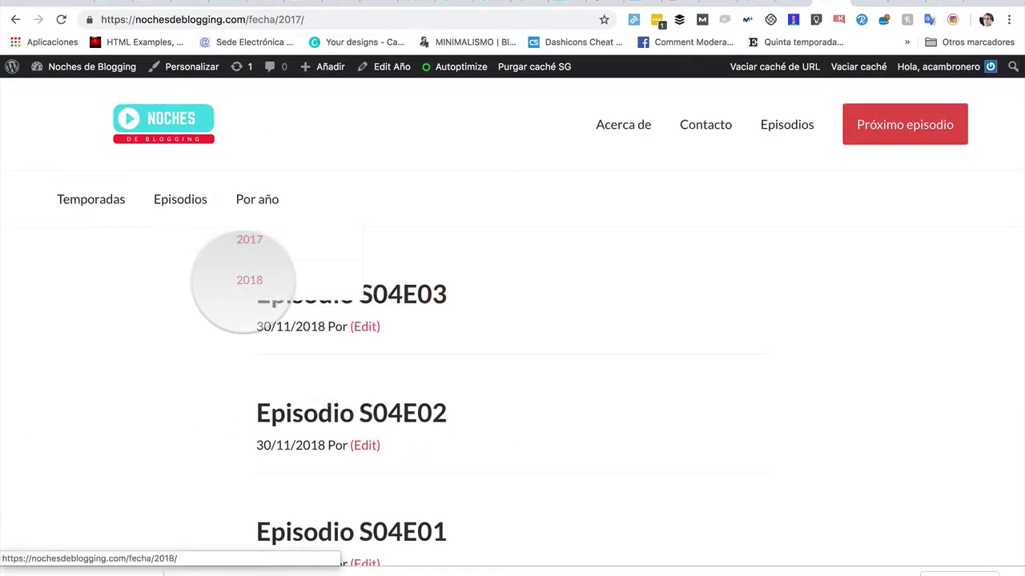
{"action": "scroll", "coordinate": [340, 320], "scroll_direction": "down", "scroll_amount": 5}
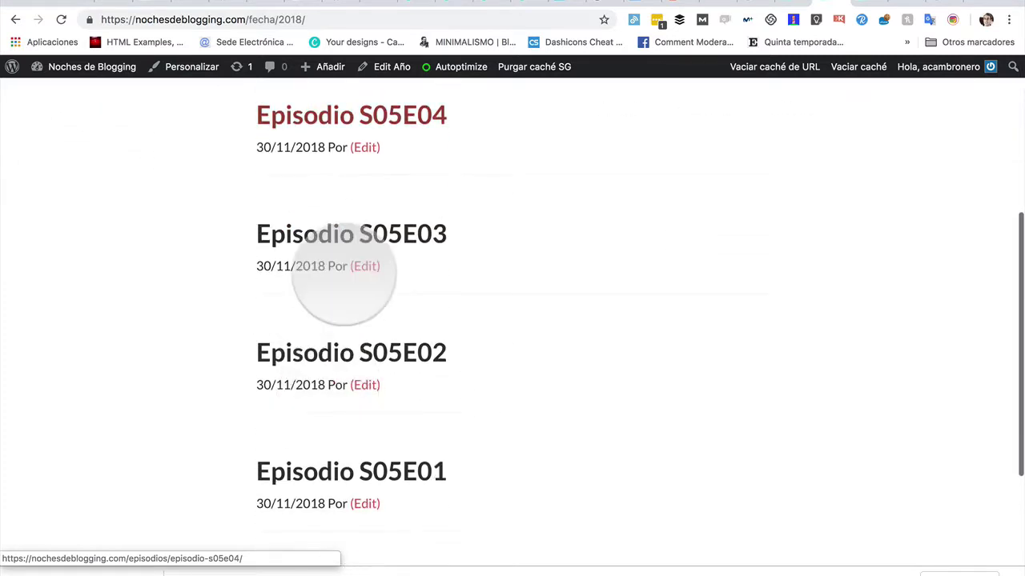
{"action": "scroll", "coordinate": [330, 387], "scroll_direction": "down", "scroll_amount": 2}
{"action": "scroll", "coordinate": [332, 389], "scroll_direction": "up", "scroll_amount": 7}
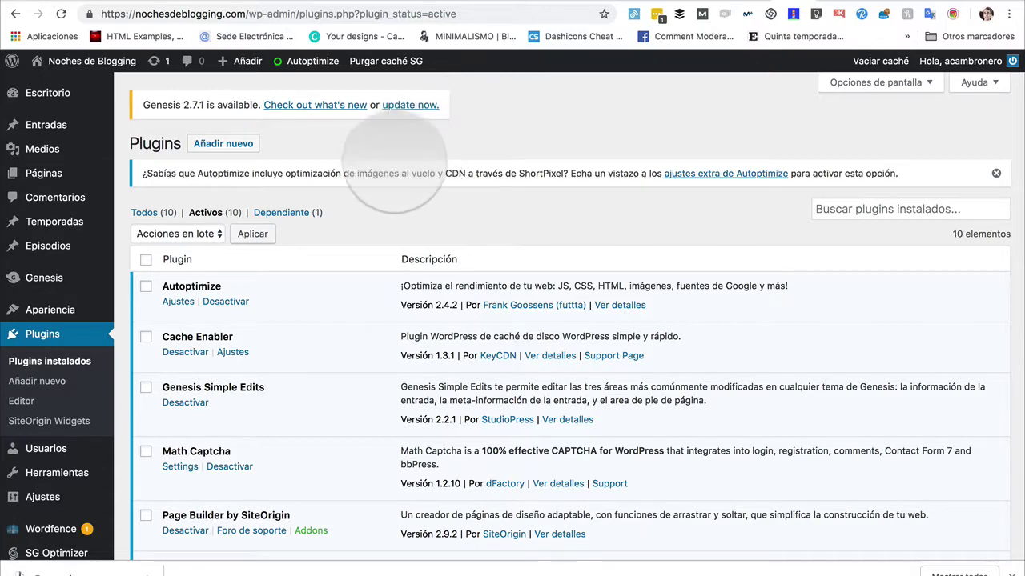
Review the list of active plugins in the WordPress admin.
{"action": "scroll", "coordinate": [274, 300], "scroll_direction": "down", "scroll_amount": 5}
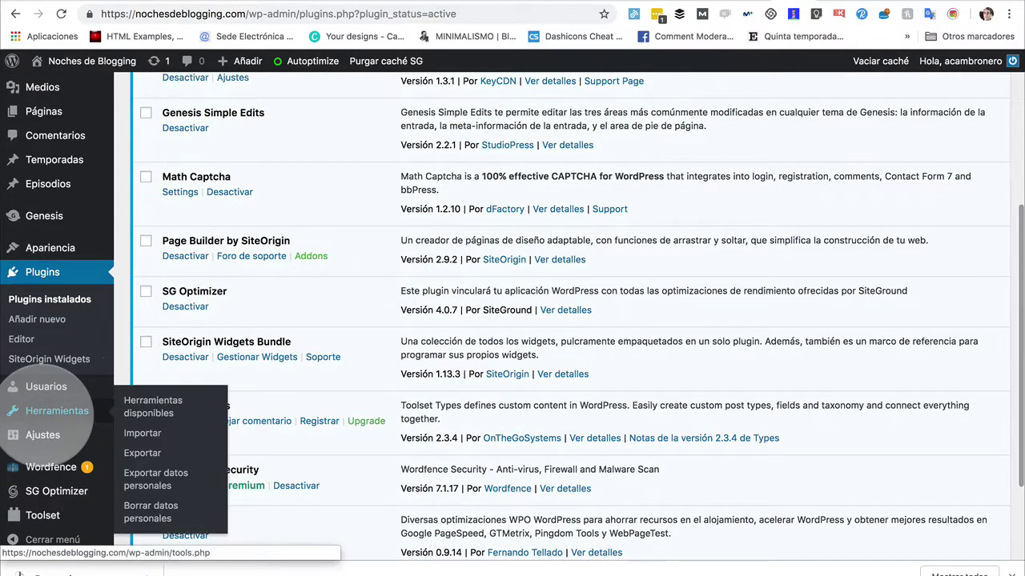
{"action": "mouse_move", "coordinate": [50, 514]}
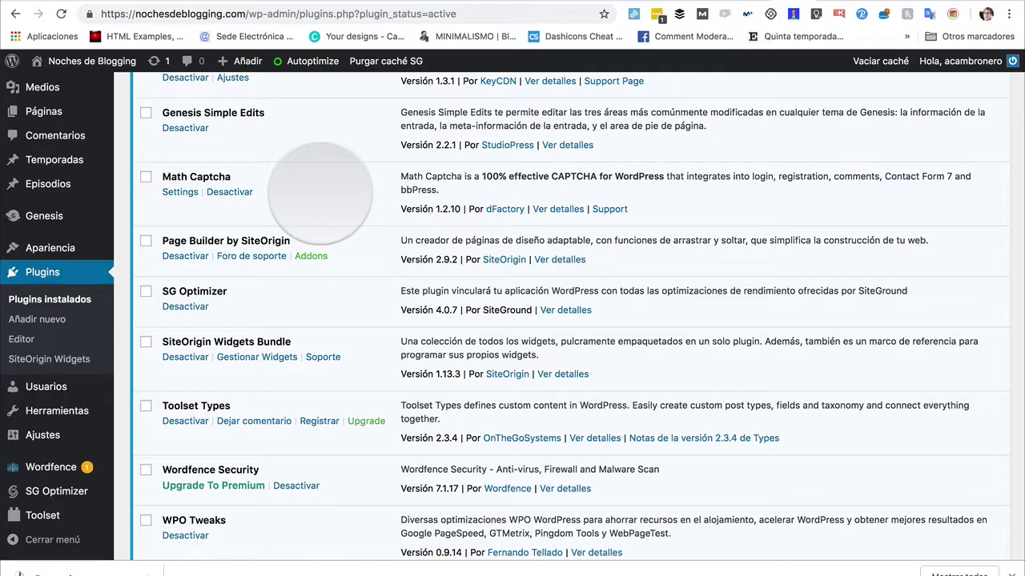
{"action": "scroll", "coordinate": [316, 200], "scroll_direction": "up", "scroll_amount": 5}
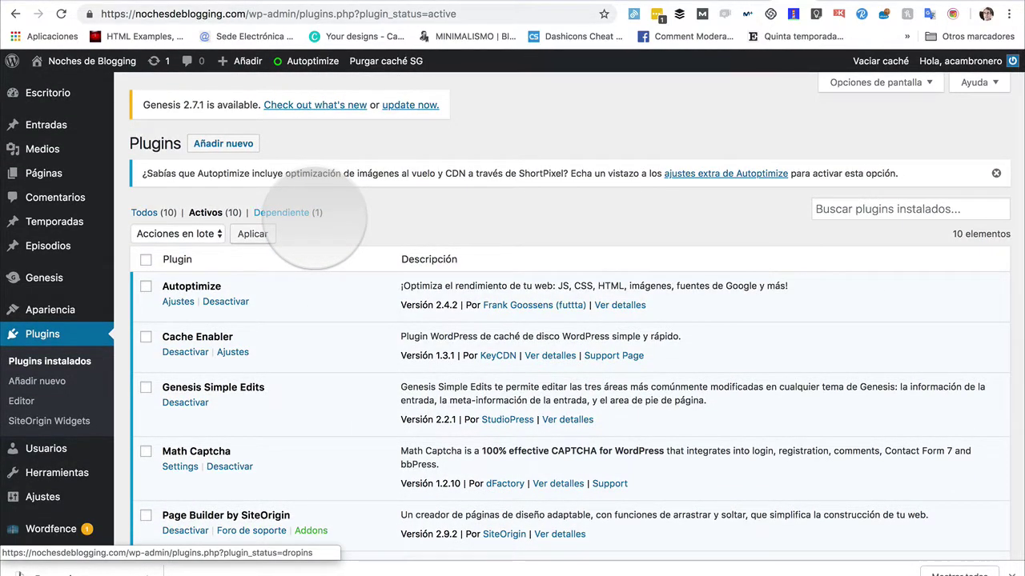
{"action": "scroll", "coordinate": [316, 208], "scroll_direction": "down", "scroll_amount": 5}
{"action": "scroll", "coordinate": [320, 194], "scroll_direction": "up", "scroll_amount": 6}
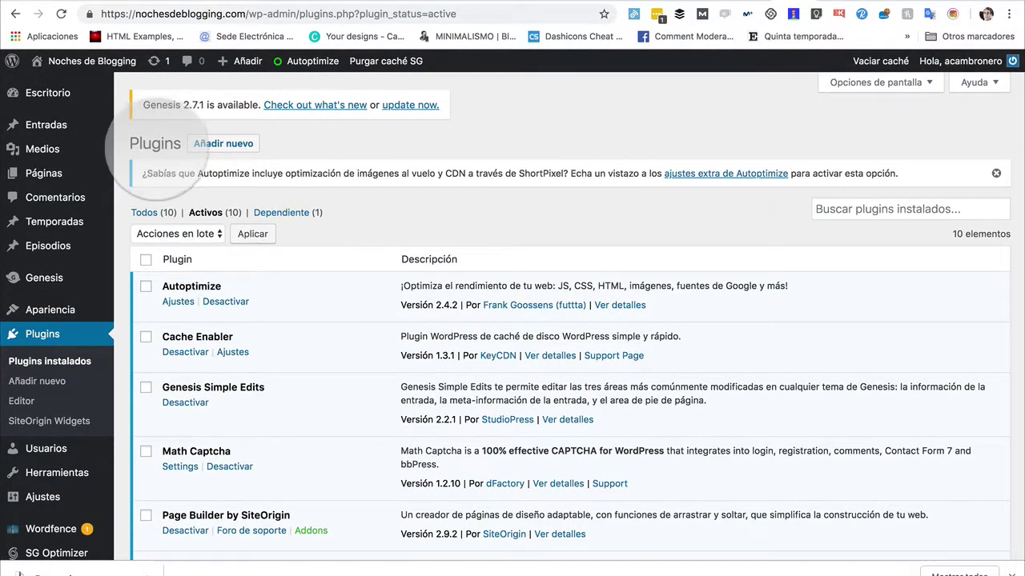
Open the page for adding new plugins and browse the featured ones.
{"action": "left_click", "coordinate": [223, 143]}
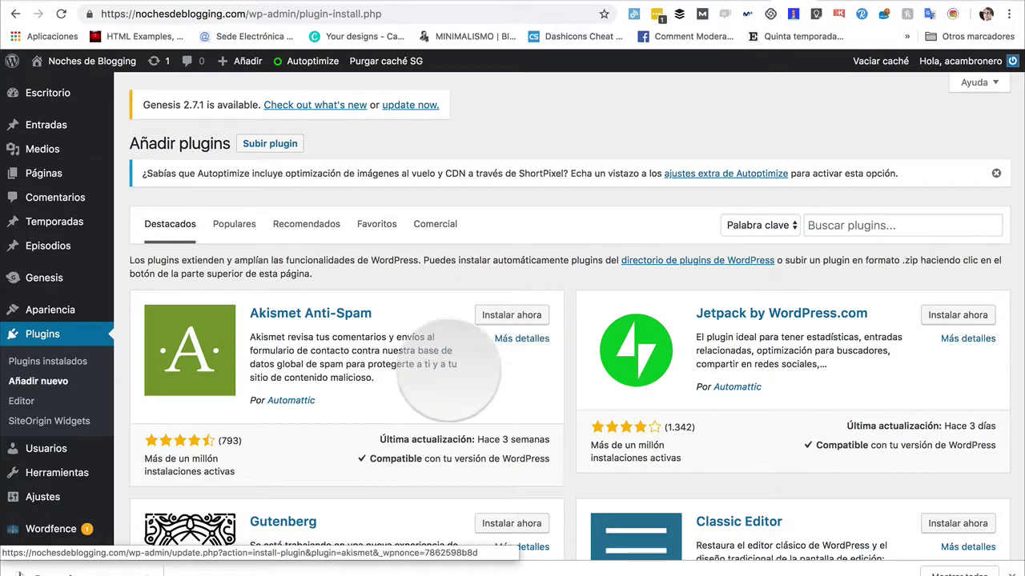
{"action": "scroll", "coordinate": [432, 408], "scroll_direction": "down", "scroll_amount": 10}
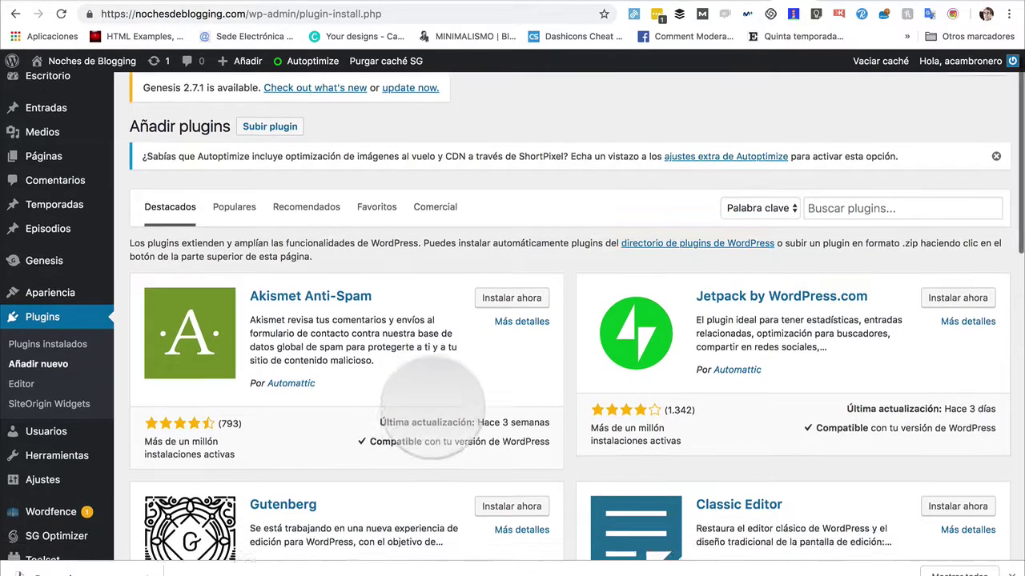
{"action": "scroll", "coordinate": [433, 404], "scroll_direction": "up", "scroll_amount": 12}
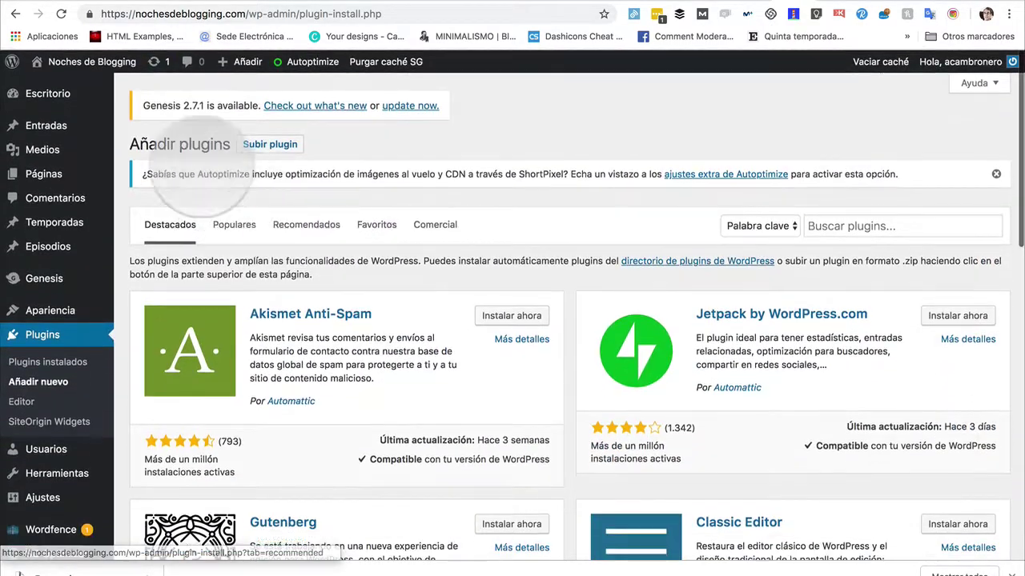
{"action": "scroll", "coordinate": [48, 368], "scroll_direction": "down", "scroll_amount": 2}
{"action": "scroll", "coordinate": [48, 392], "scroll_direction": "down", "scroll_amount": 4}
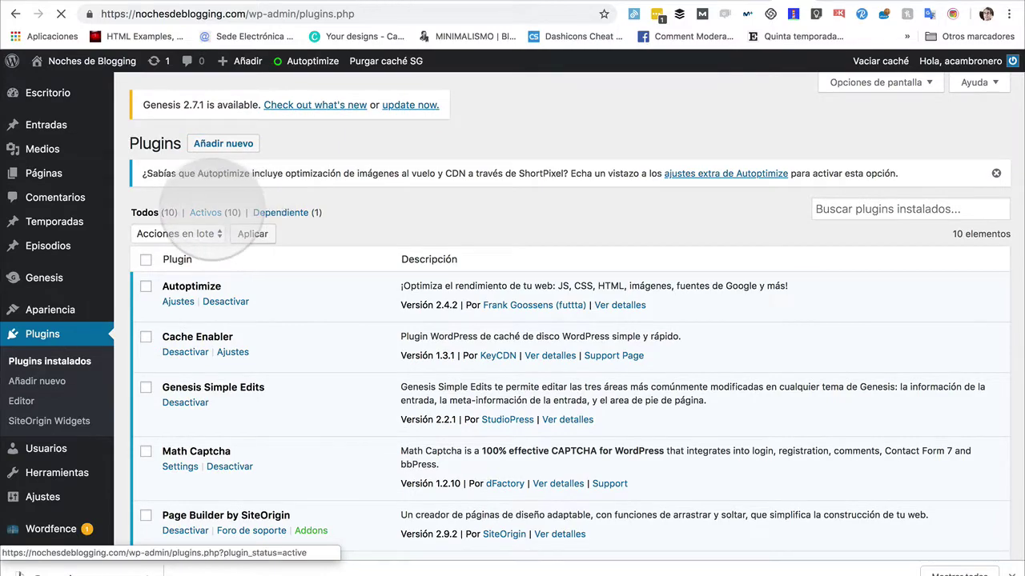
Filter the installed plugins to the active ones and look through to the end of the list.
{"action": "left_click", "coordinate": [210, 213]}
{"action": "scroll", "coordinate": [256, 368], "scroll_direction": "down", "scroll_amount": 5}
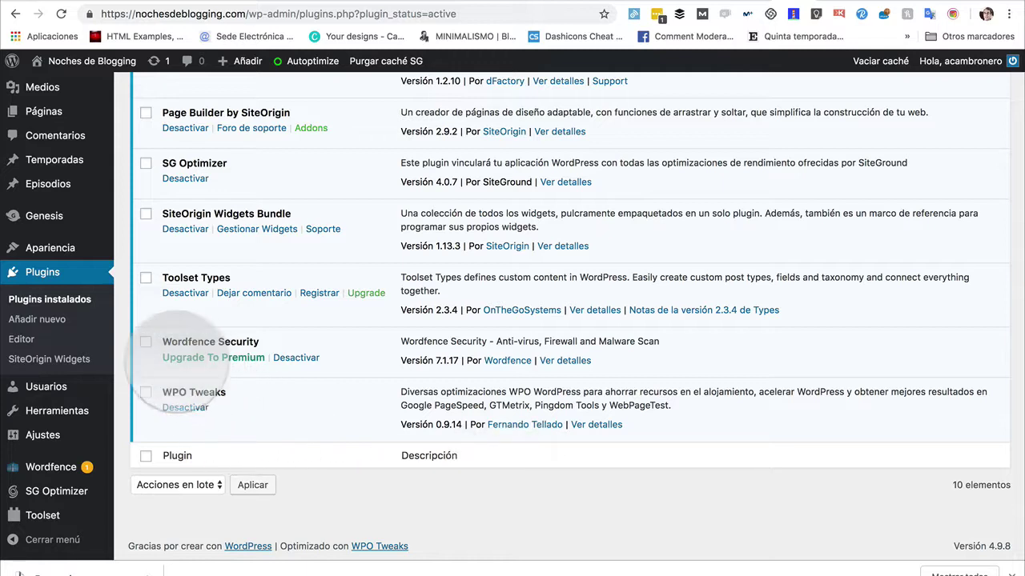
{"action": "mouse_move", "coordinate": [68, 383]}
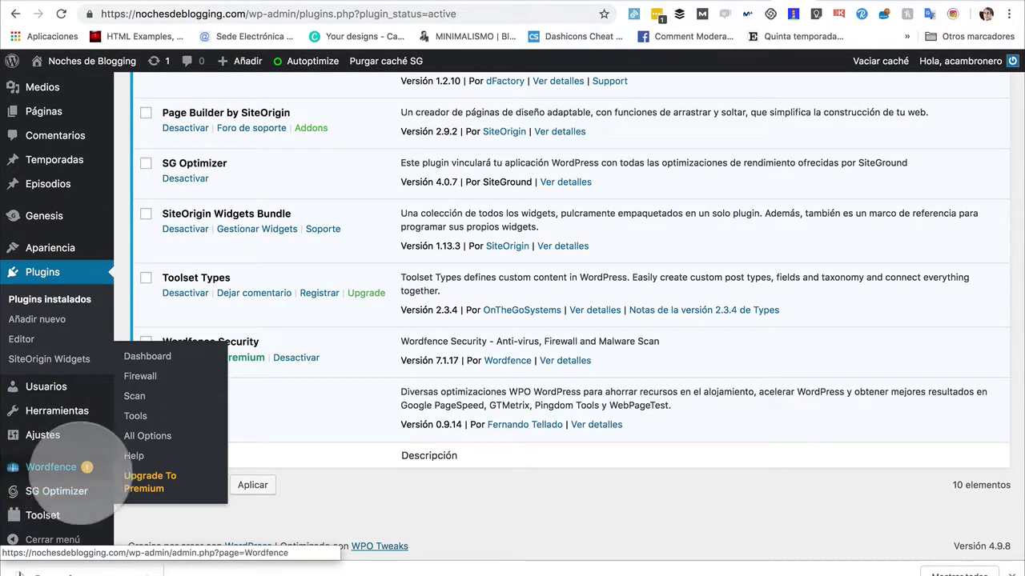
Open the Toolset dashboard and examine its tables of custom and built-in WordPress post types.
{"action": "mouse_move", "coordinate": [80, 515]}
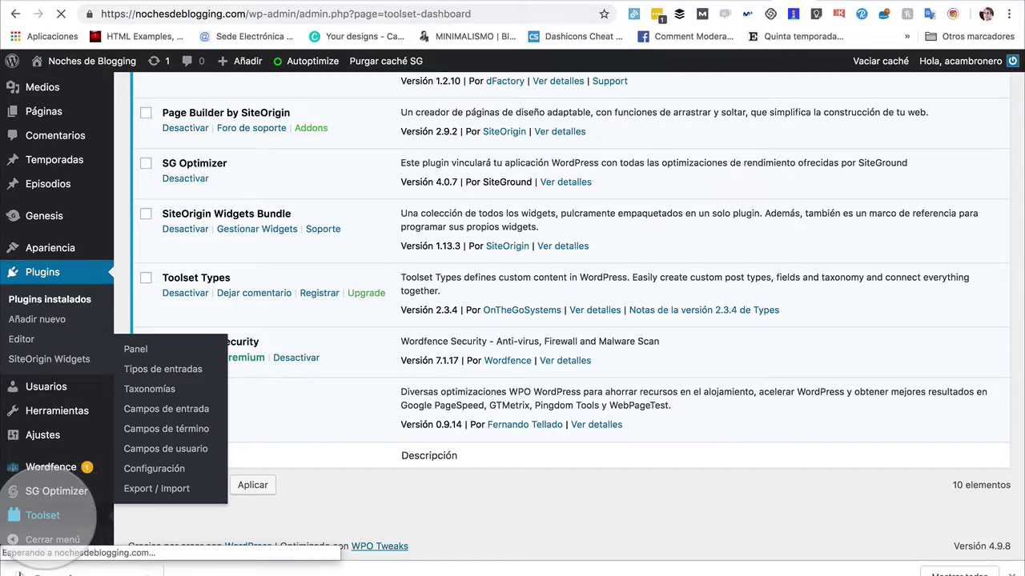
{"action": "scroll", "coordinate": [208, 400], "scroll_direction": "down", "scroll_amount": 5}
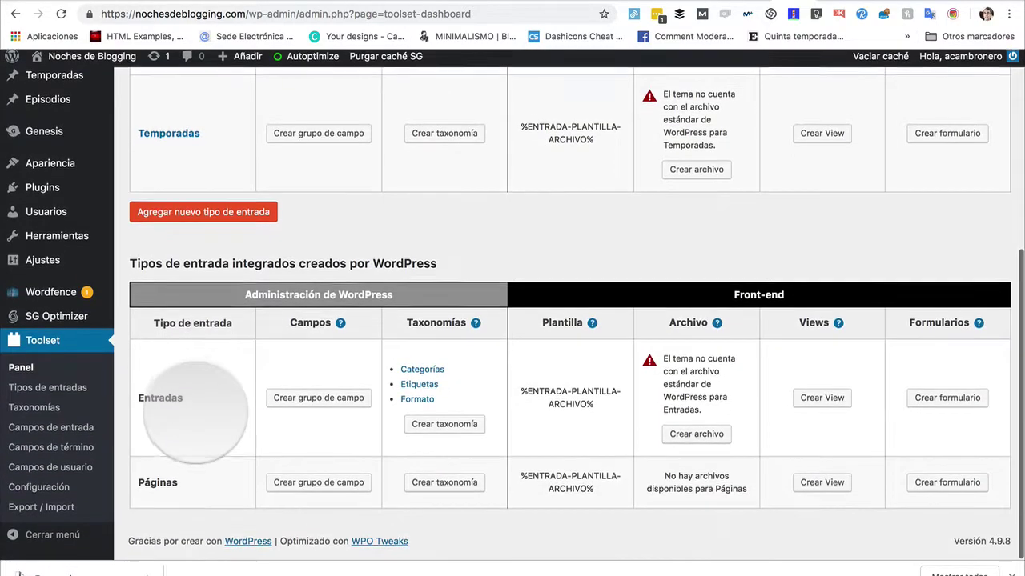
{"action": "scroll", "coordinate": [320, 297], "scroll_direction": "up", "scroll_amount": 5}
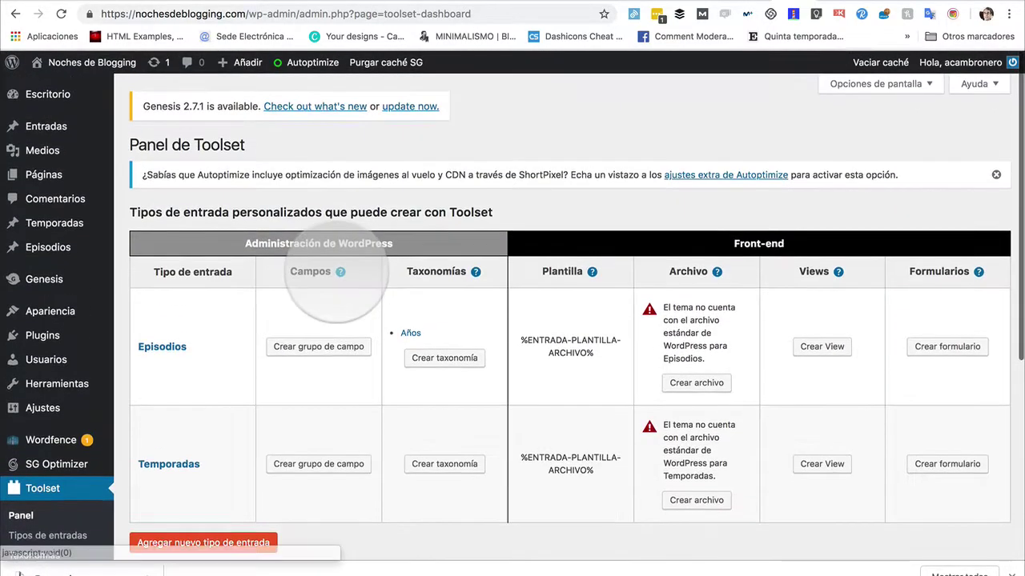
{"action": "scroll", "coordinate": [336, 292], "scroll_direction": "down", "scroll_amount": 5}
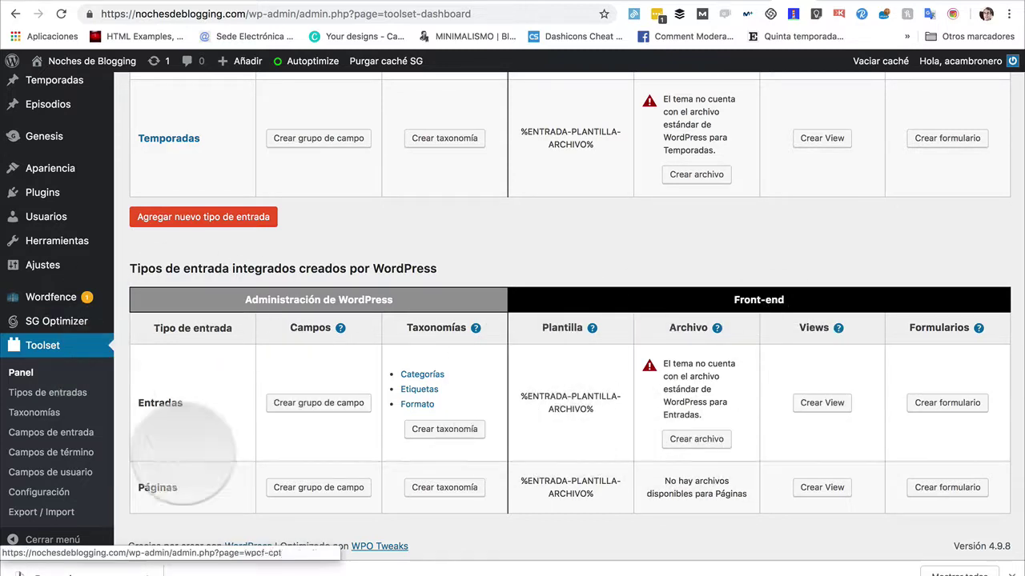
{"action": "scroll", "coordinate": [248, 399], "scroll_direction": "up", "scroll_amount": 5}
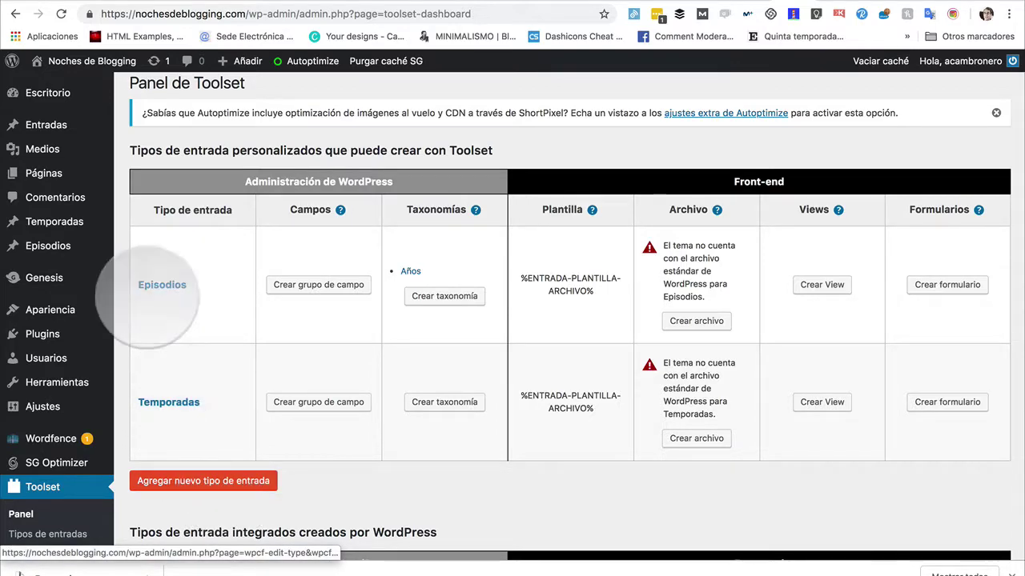
{"action": "scroll", "coordinate": [251, 393], "scroll_direction": "down", "scroll_amount": 5}
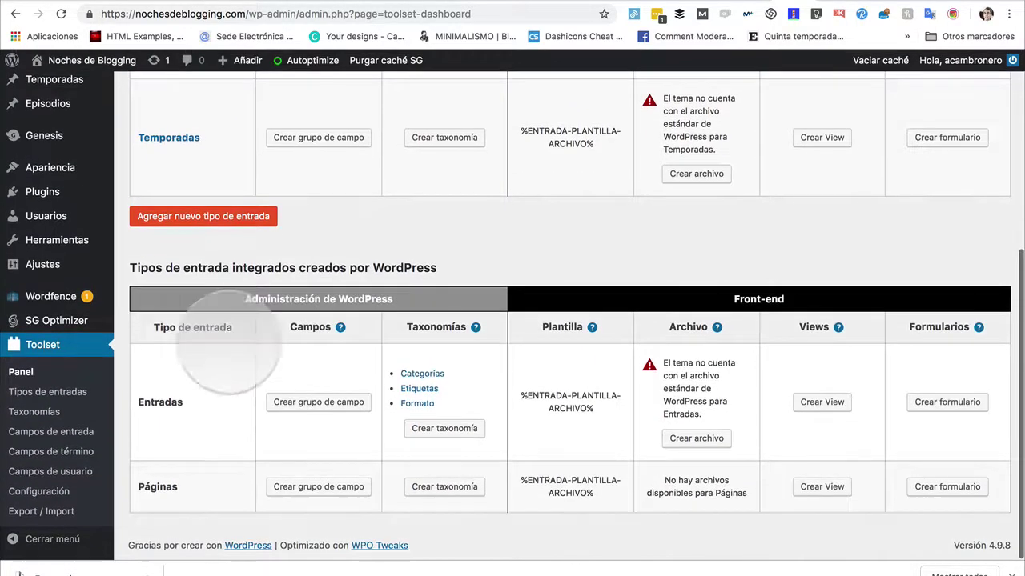
{"action": "scroll", "coordinate": [206, 327], "scroll_direction": "up", "scroll_amount": 1}
{"action": "scroll", "coordinate": [160, 340], "scroll_direction": "up", "scroll_amount": 6}
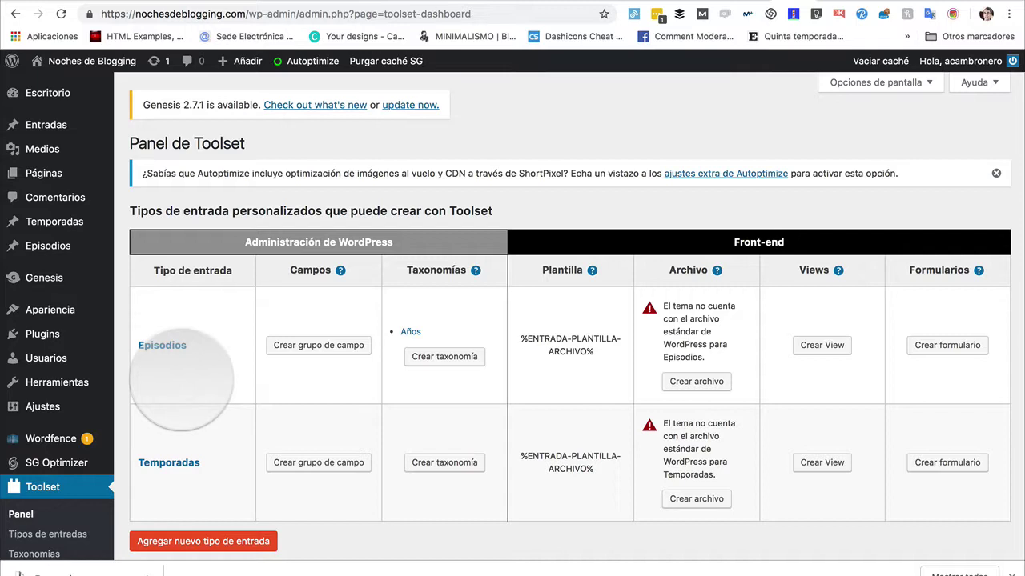
{"action": "mouse_move", "coordinate": [112, 305]}
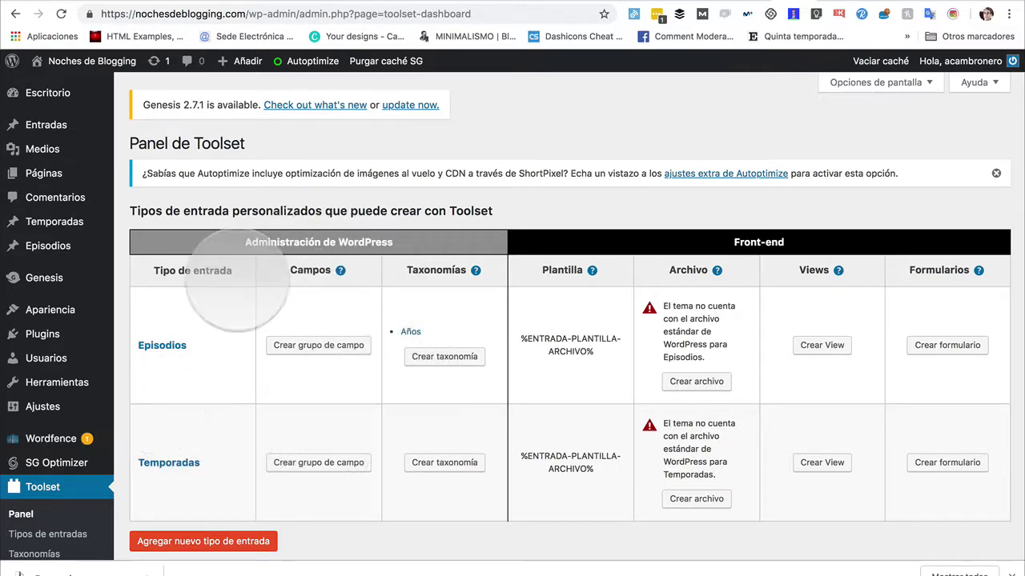
{"action": "scroll", "coordinate": [320, 464], "scroll_direction": "down", "scroll_amount": 3}
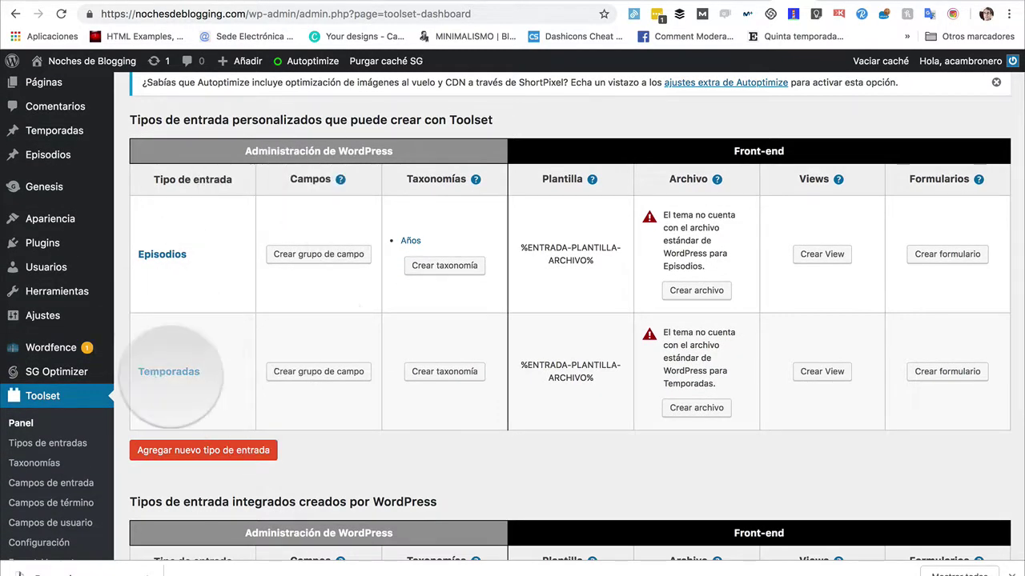
Check the Campos de entrada page of Toolset and return to the dashboard to review the post type tables.
{"action": "left_click", "coordinate": [48, 482]}
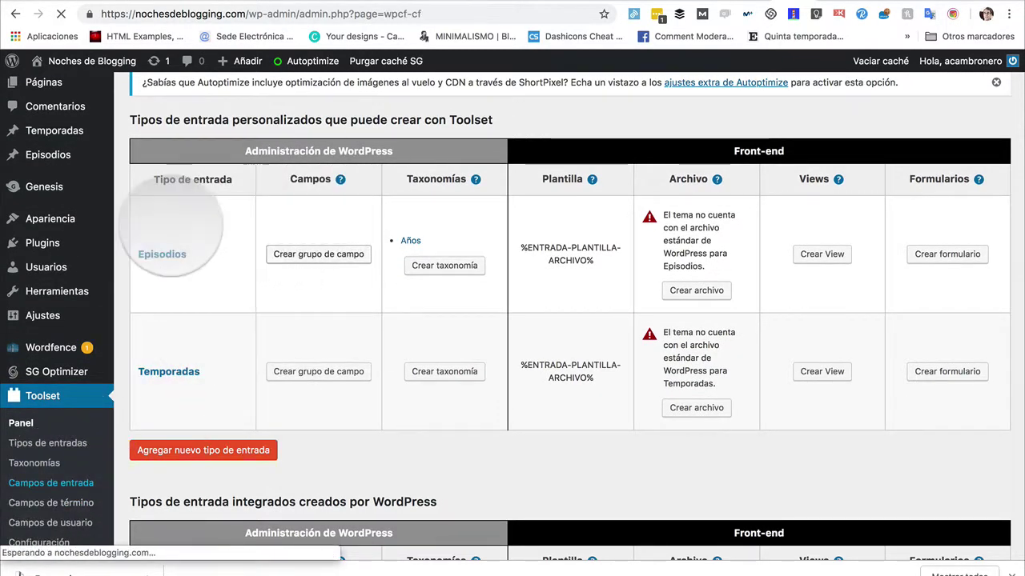
{"action": "scroll", "coordinate": [48, 400], "scroll_direction": "down", "scroll_amount": 2}
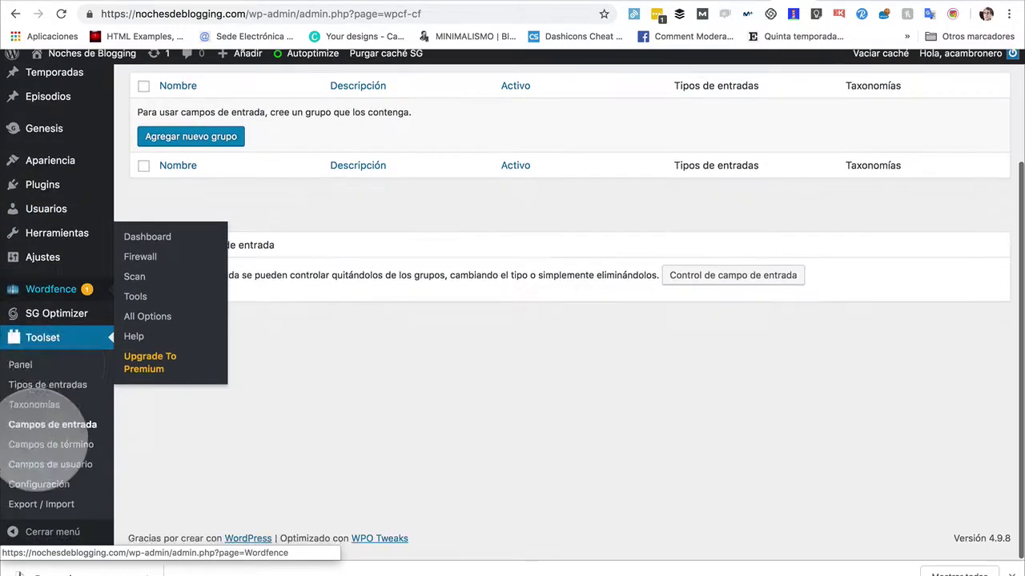
{"action": "left_click", "coordinate": [21, 365]}
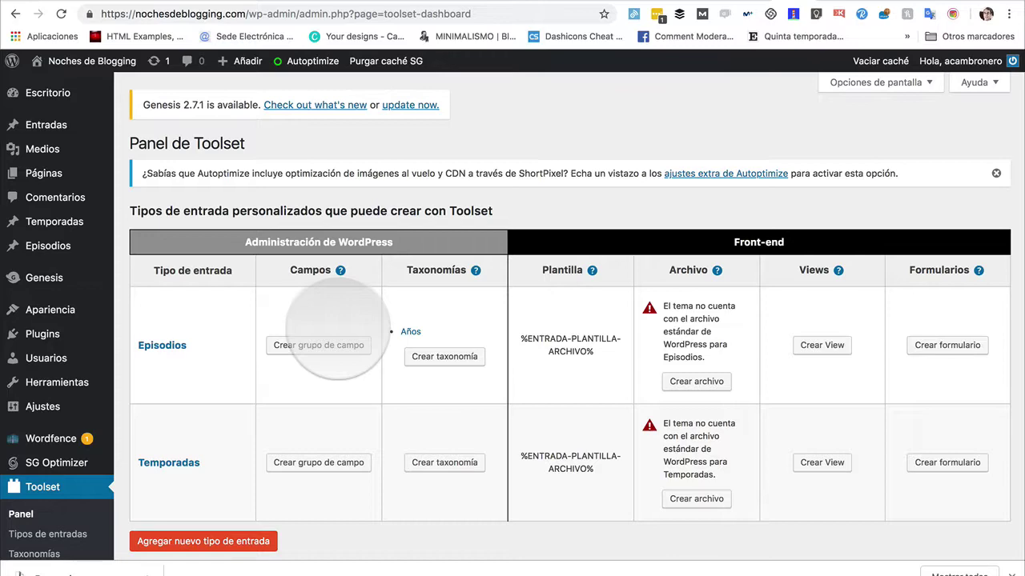
{"action": "scroll", "coordinate": [336, 332], "scroll_direction": "down", "scroll_amount": 4}
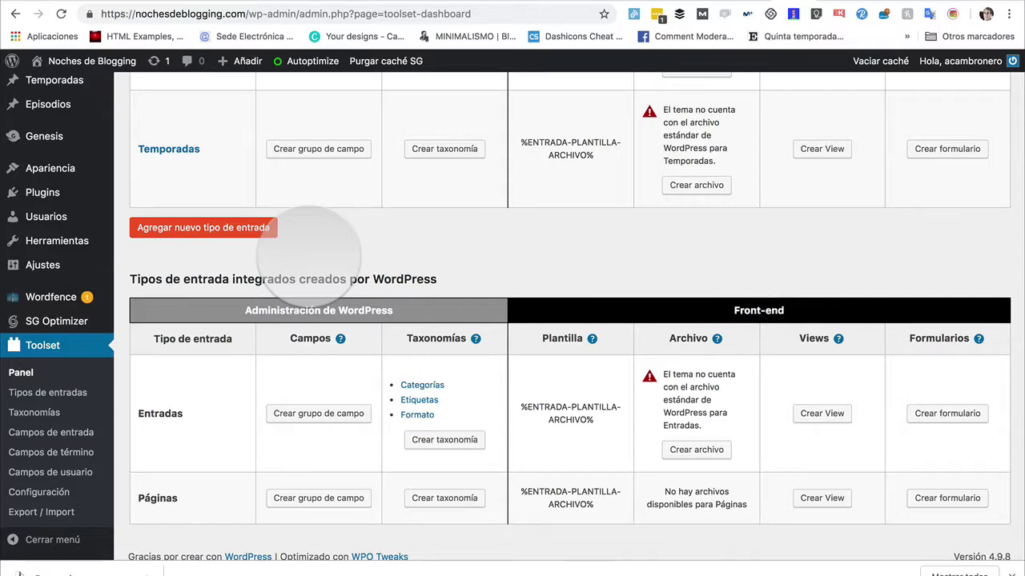
{"action": "scroll", "coordinate": [308, 254], "scroll_direction": "up", "scroll_amount": 3}
{"action": "scroll", "coordinate": [304, 244], "scroll_direction": "down", "scroll_amount": 4}
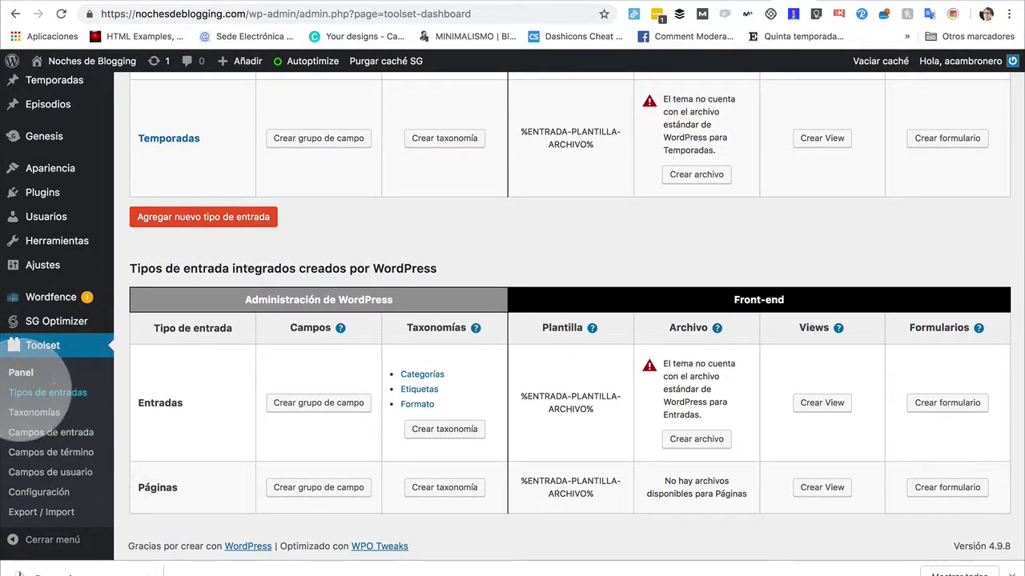
Open the built-in Entradas post type for editing from Toolset's post types list and look through its settings.
{"action": "left_click", "coordinate": [47, 392]}
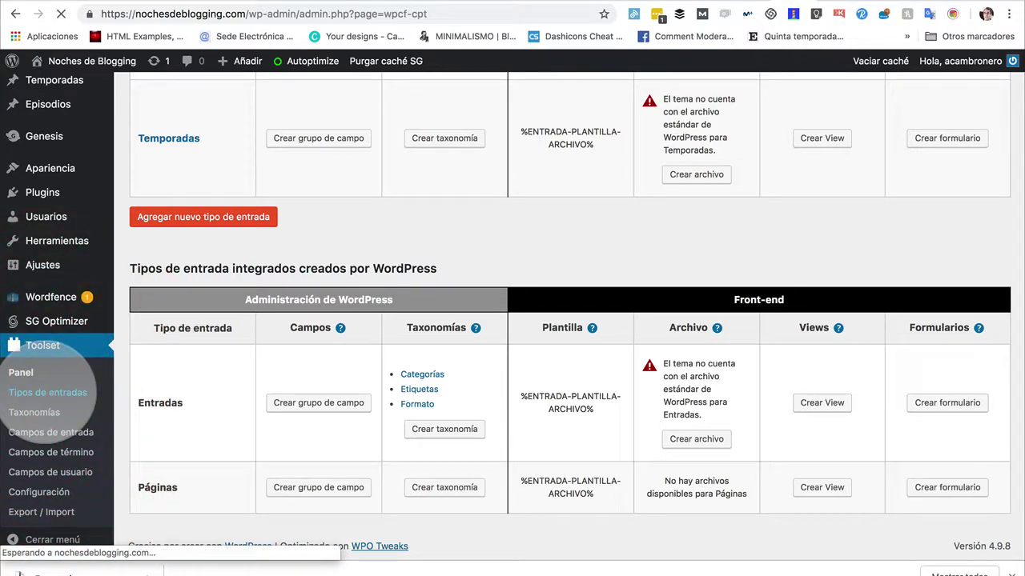
{"action": "scroll", "coordinate": [224, 316], "scroll_direction": "down", "scroll_amount": 2}
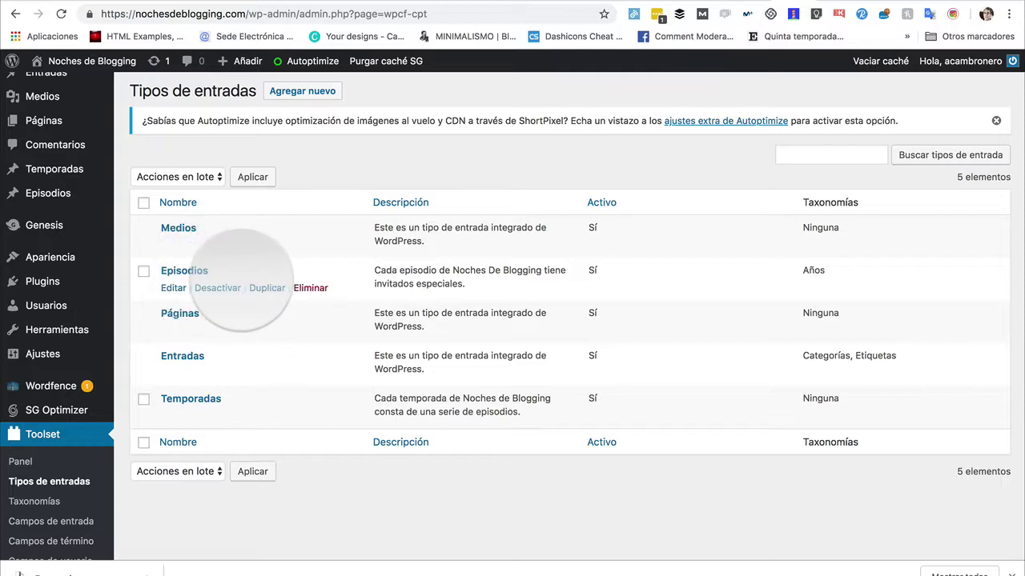
{"action": "left_click", "coordinate": [182, 356]}
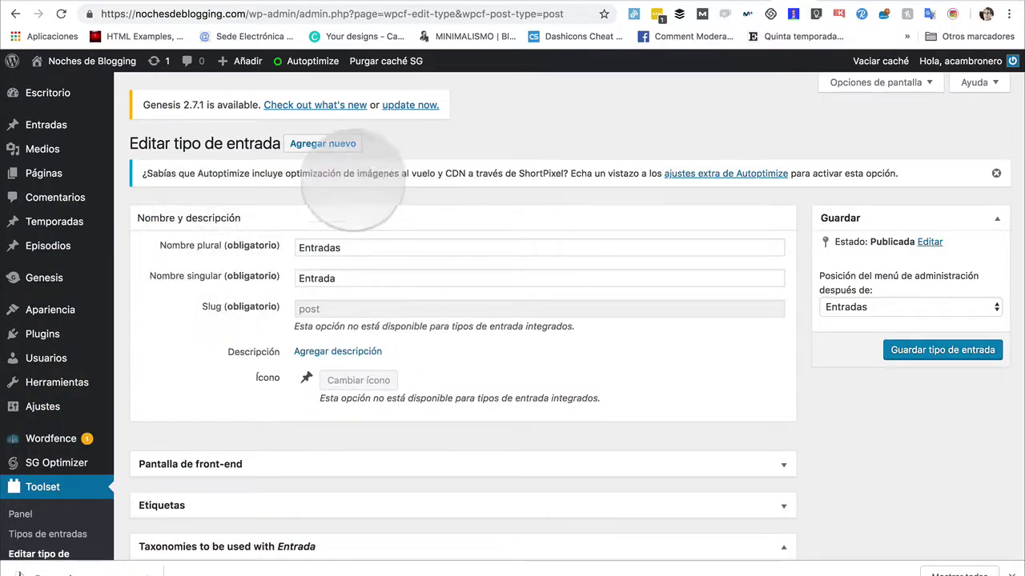
{"action": "scroll", "coordinate": [435, 263], "scroll_direction": "down", "scroll_amount": 10}
{"action": "scroll", "coordinate": [457, 284], "scroll_direction": "up", "scroll_amount": 7}
{"action": "scroll", "coordinate": [457, 284], "scroll_direction": "up", "scroll_amount": 4}
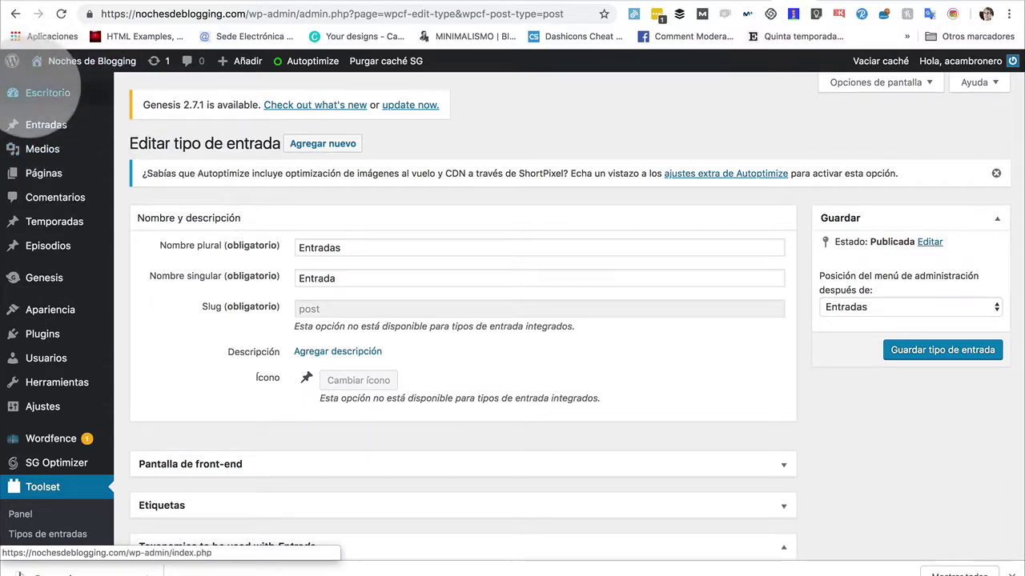
Change the plural name of the built-in Entradas post type to "Posts" and save the post type.
{"action": "mouse_move", "coordinate": [46, 128]}
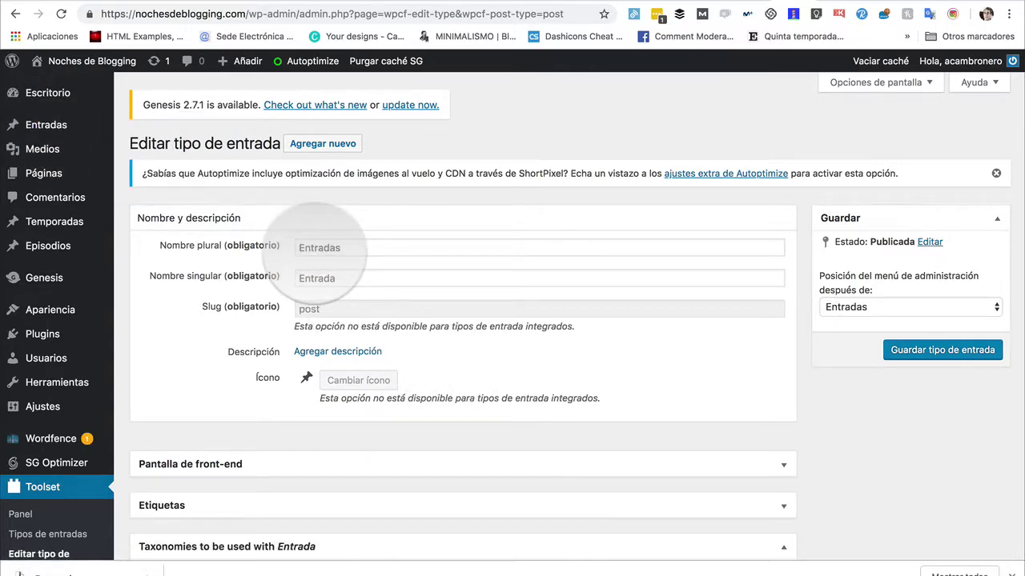
{"action": "double_click", "coordinate": [320, 249]}
{"action": "key", "text": "BackSpace"}
{"action": "type", "text": "Po"}
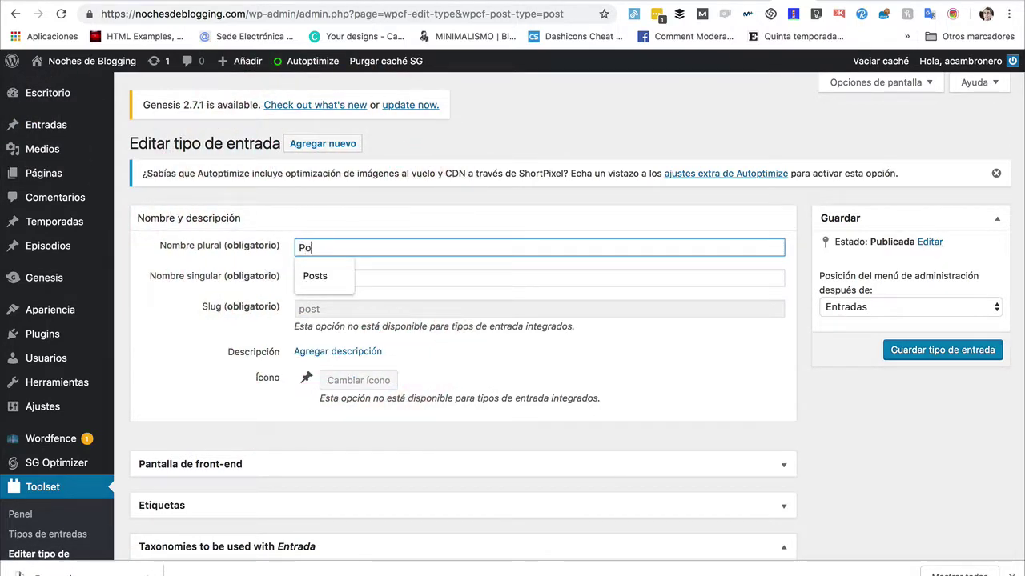
{"action": "type", "text": "sts"}
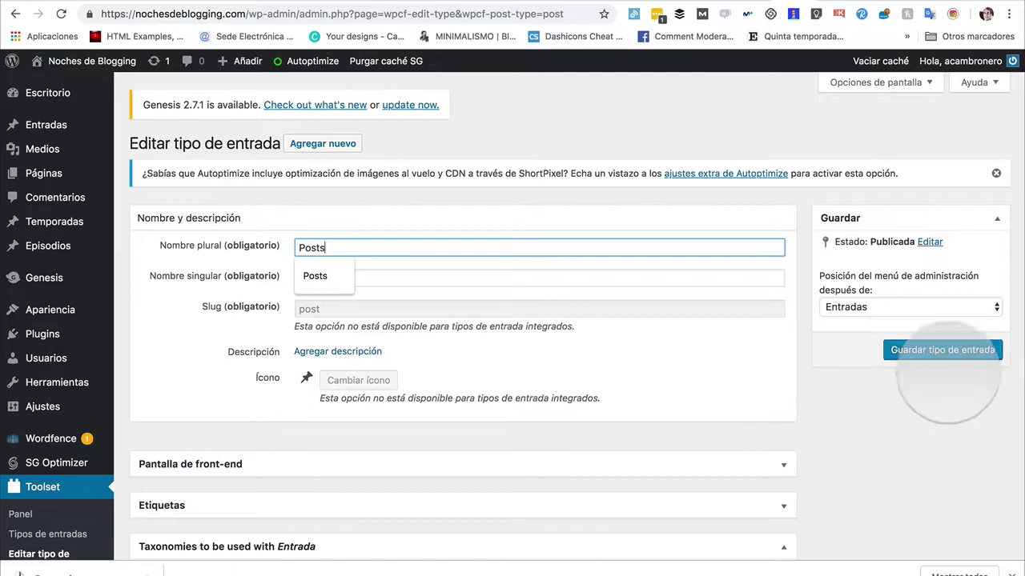
{"action": "left_click", "coordinate": [925, 352]}
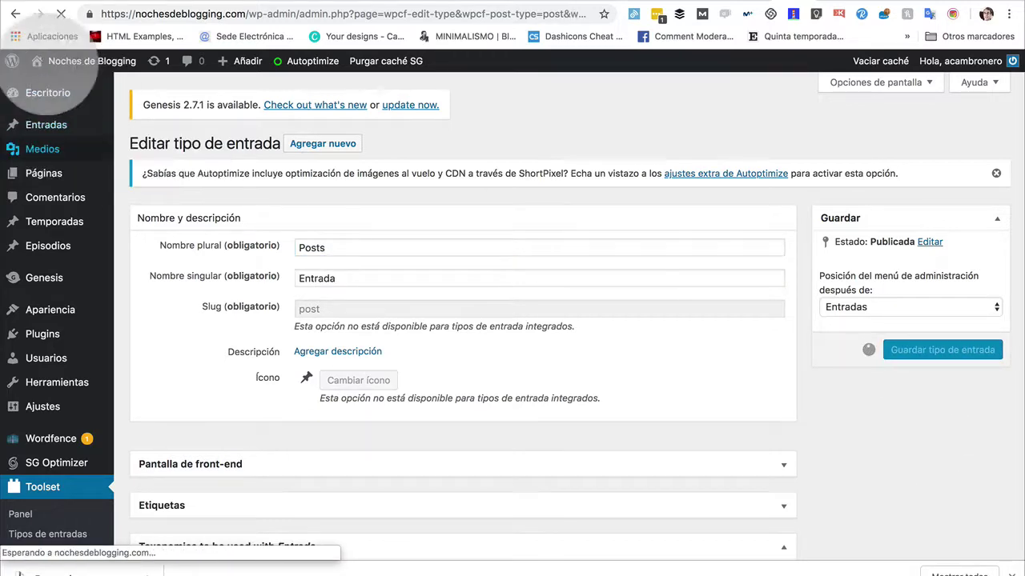
{"action": "mouse_move", "coordinate": [40, 124]}
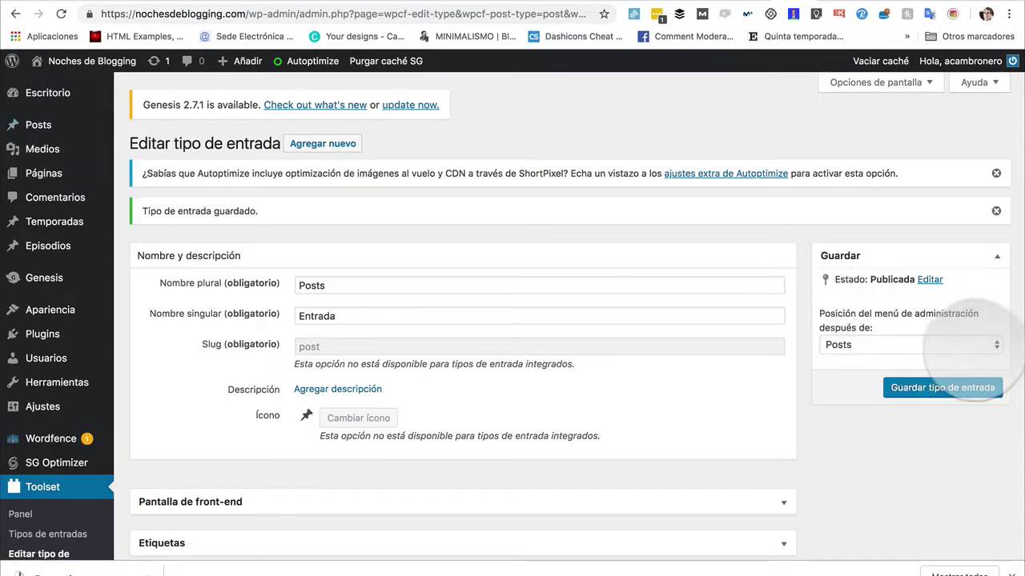
Set the post type's admin menu position to come after Comentarios and save the post type.
{"action": "left_click", "coordinate": [988, 346]}
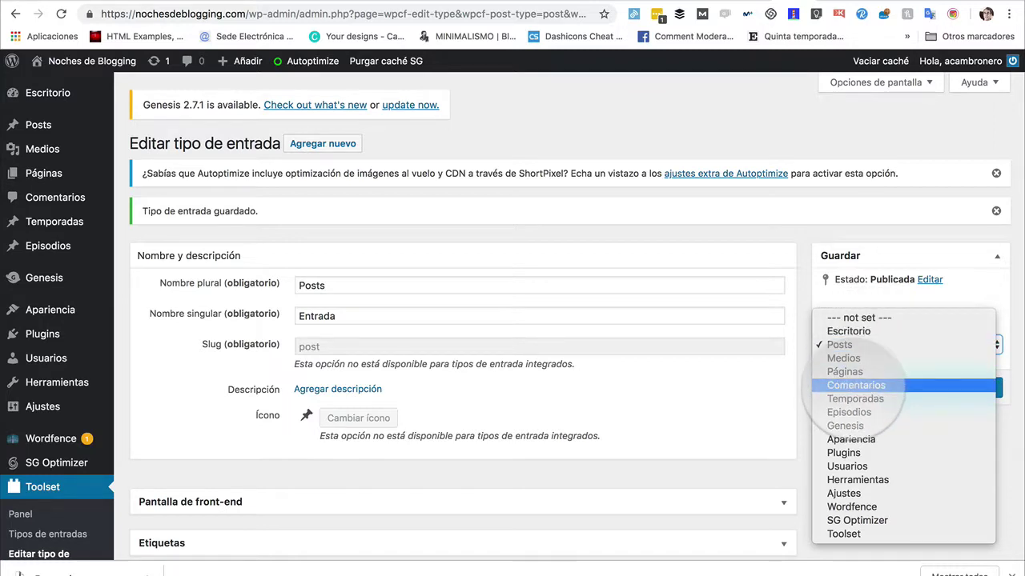
{"action": "left_click", "coordinate": [855, 385]}
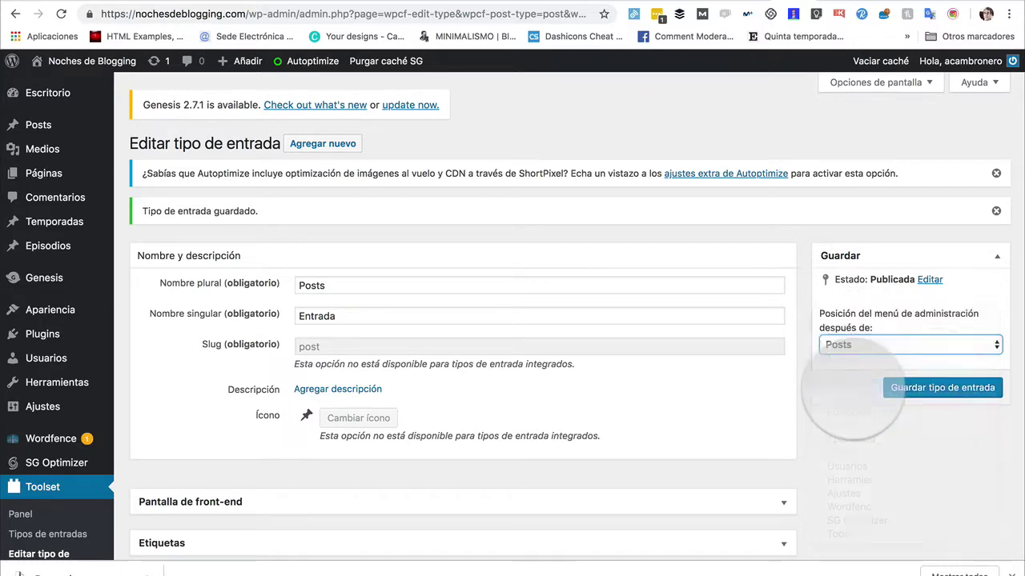
{"action": "left_click", "coordinate": [941, 387]}
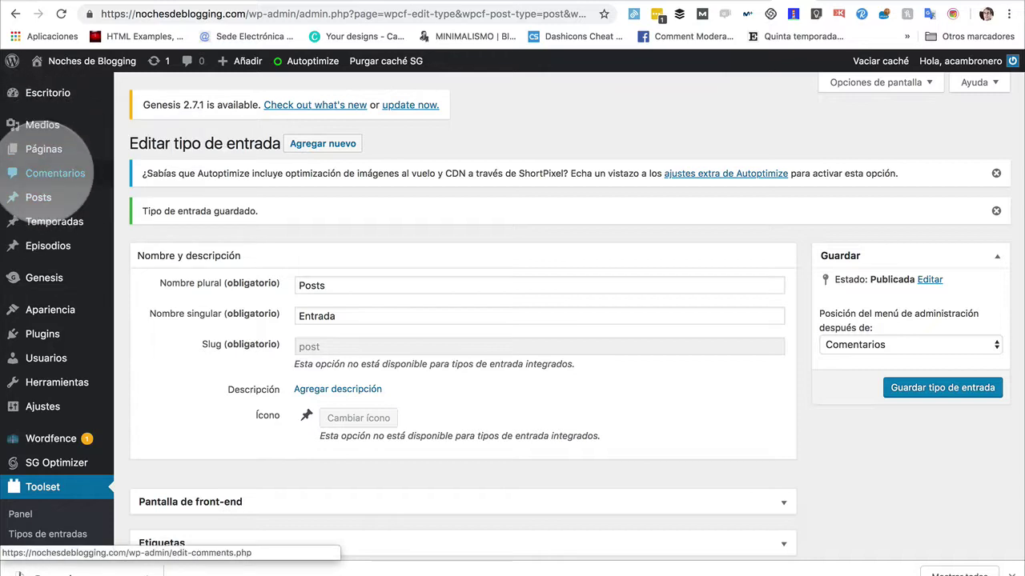
{"action": "mouse_move", "coordinate": [48, 197]}
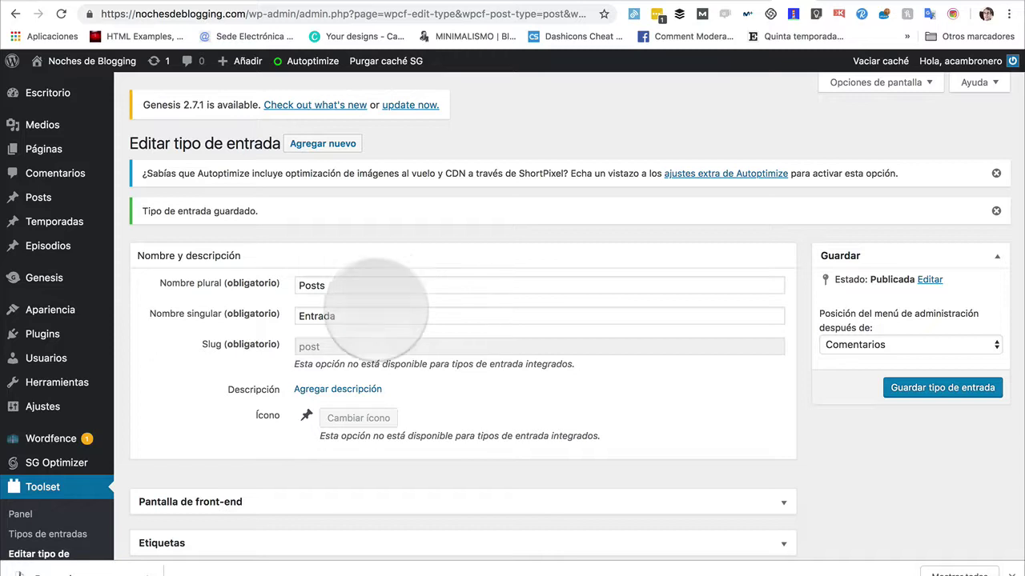
Look through the post type's taxonomy, options and parent/child relationship sections, and check the order of the admin menu entries.
{"action": "scroll", "coordinate": [368, 321], "scroll_direction": "down", "scroll_amount": 10}
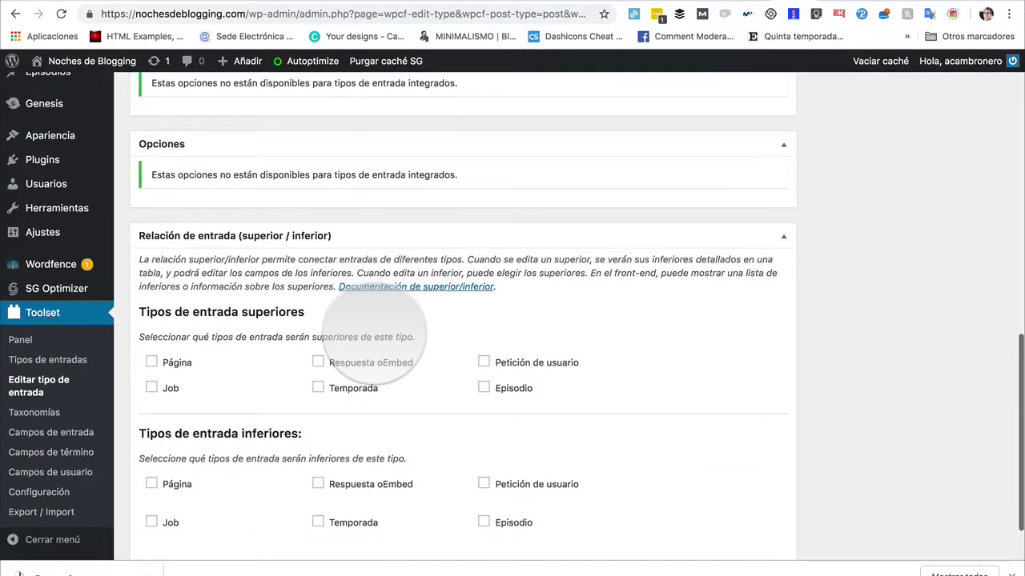
{"action": "scroll", "coordinate": [373, 341], "scroll_direction": "up", "scroll_amount": 5}
{"action": "scroll", "coordinate": [372, 340], "scroll_direction": "down", "scroll_amount": 3}
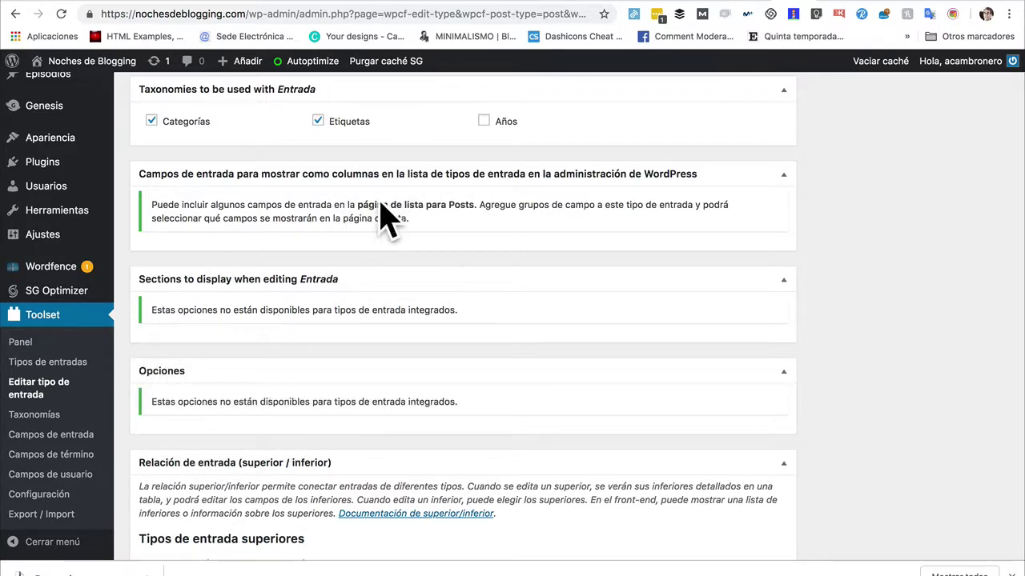
{"action": "scroll", "coordinate": [433, 314], "scroll_direction": "up", "scroll_amount": 5}
{"action": "scroll", "coordinate": [432, 314], "scroll_direction": "up", "scroll_amount": 2}
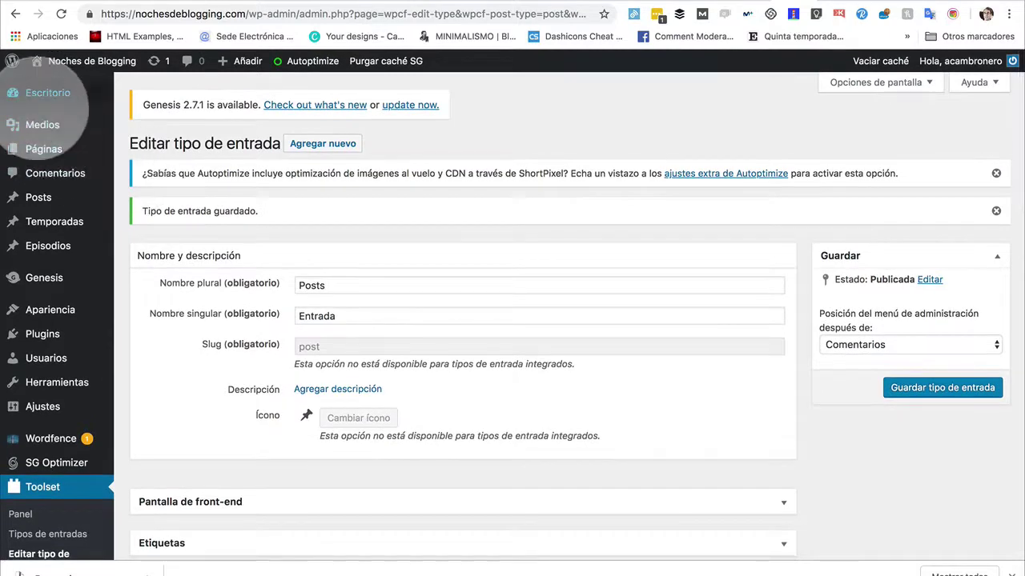
{"action": "mouse_move", "coordinate": [44, 125]}
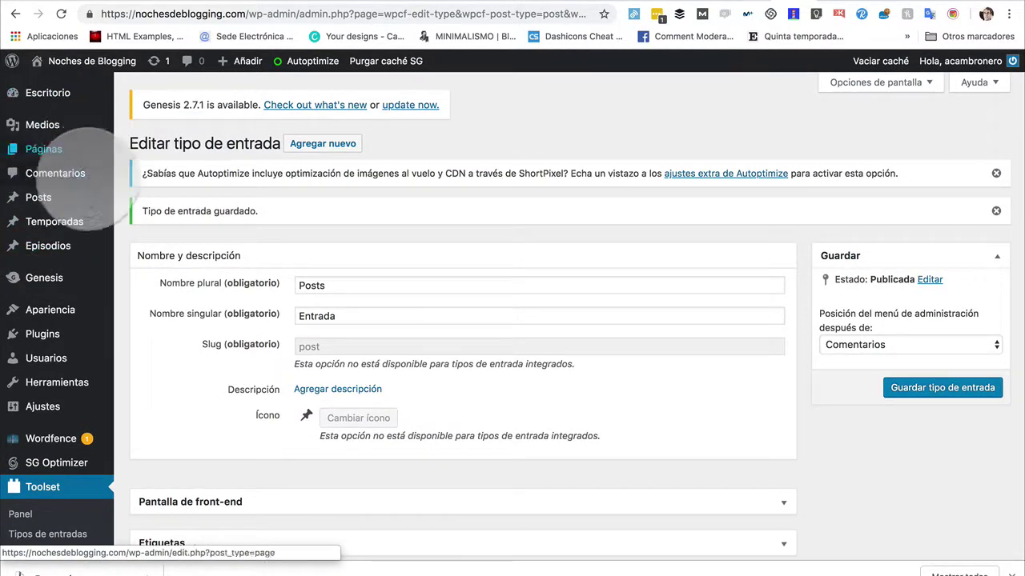
{"action": "mouse_move", "coordinate": [92, 145]}
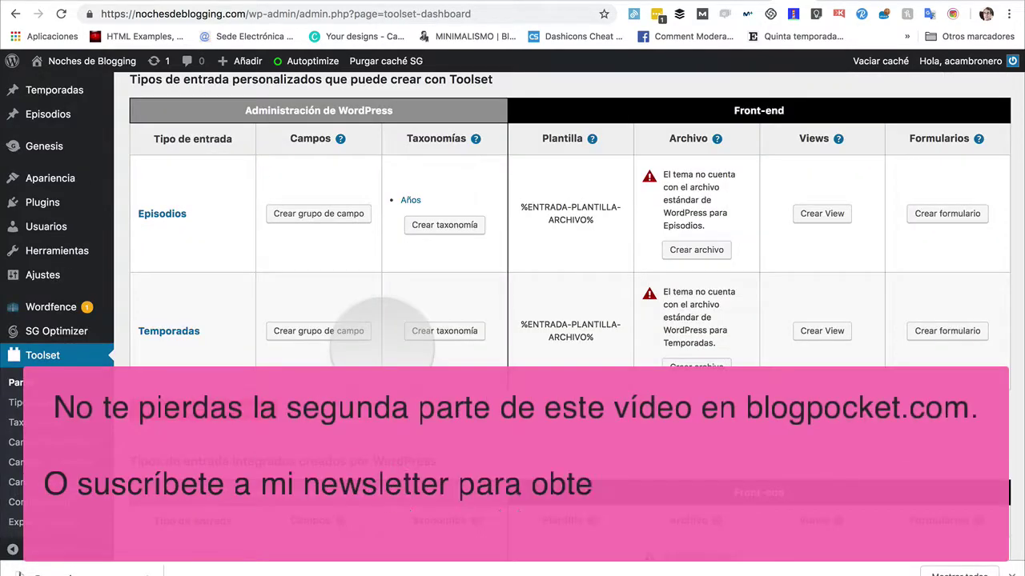